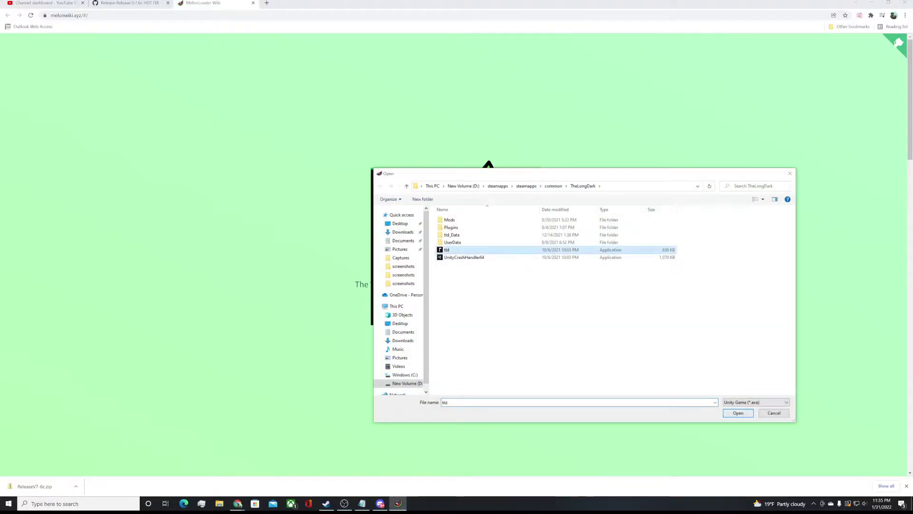
Step: Target The Long Dark's tld.exe and install MelonLoader v0.5.3 into it
{"action": "left_click", "coordinate": [738, 413]}
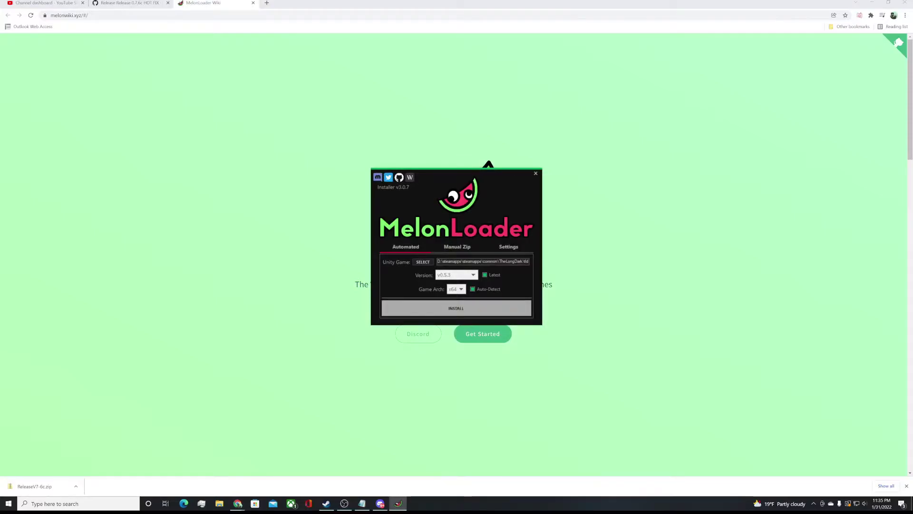
{"action": "left_click", "coordinate": [457, 308]}
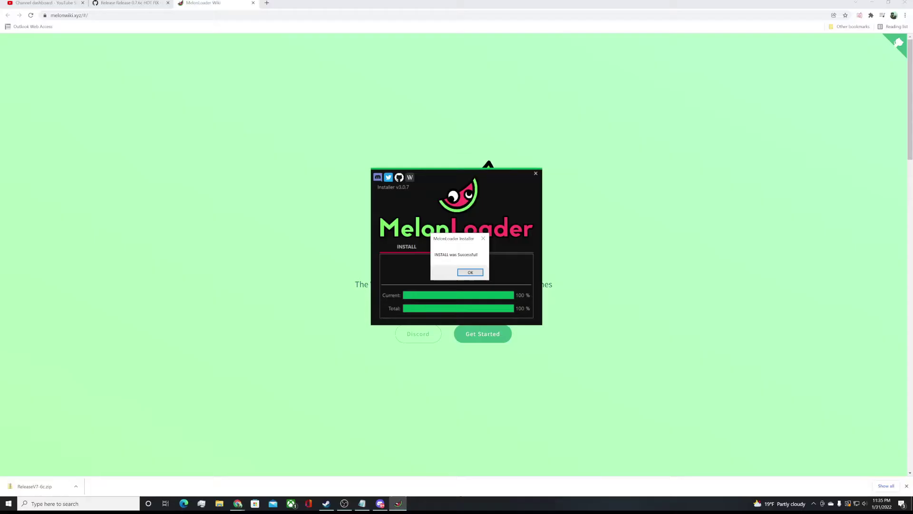
Step: Dismiss the 'INSTALL was Successful!' message to close the MelonLoader Installer
{"action": "left_click", "coordinate": [470, 272]}
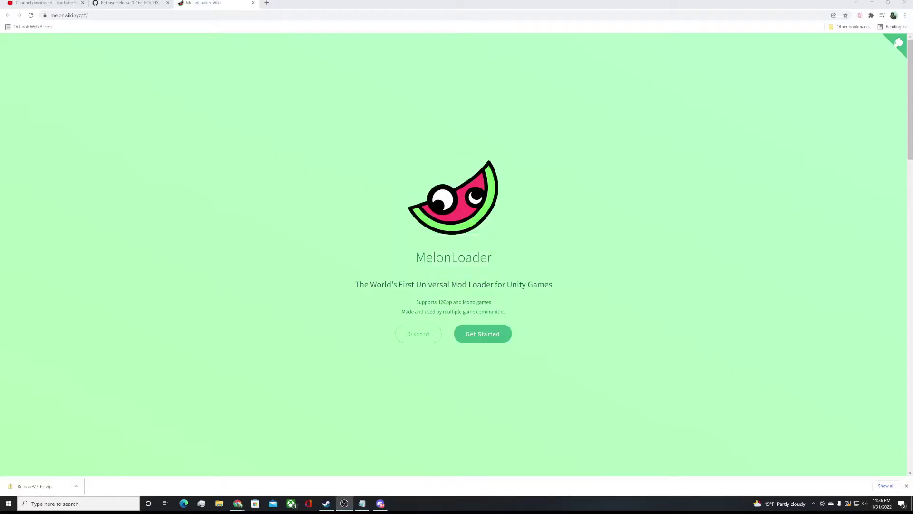
Step: Switch to the mod's GitHub release page tab in Chrome
{"action": "left_click", "coordinate": [129, 3]}
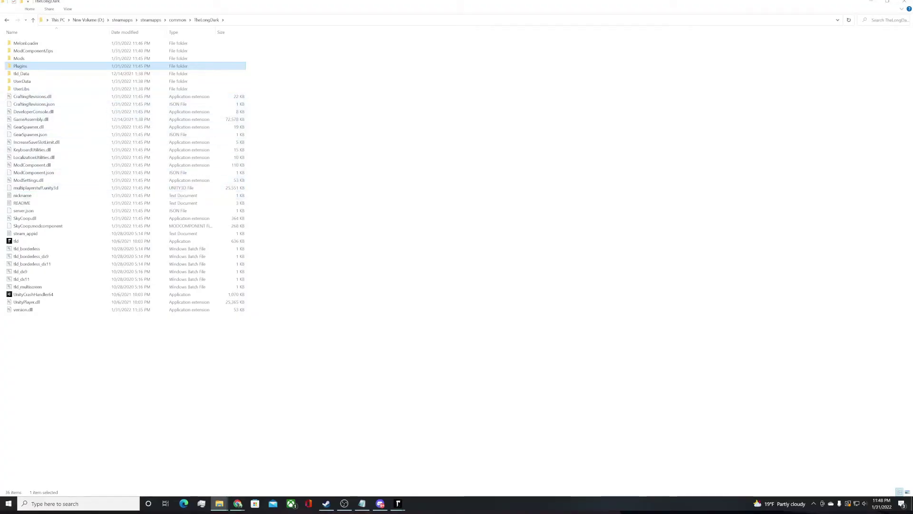
Step: Bring the running The Long Dark game to the front at its modded main menu
{"action": "mouse_move", "coordinate": [398, 503]}
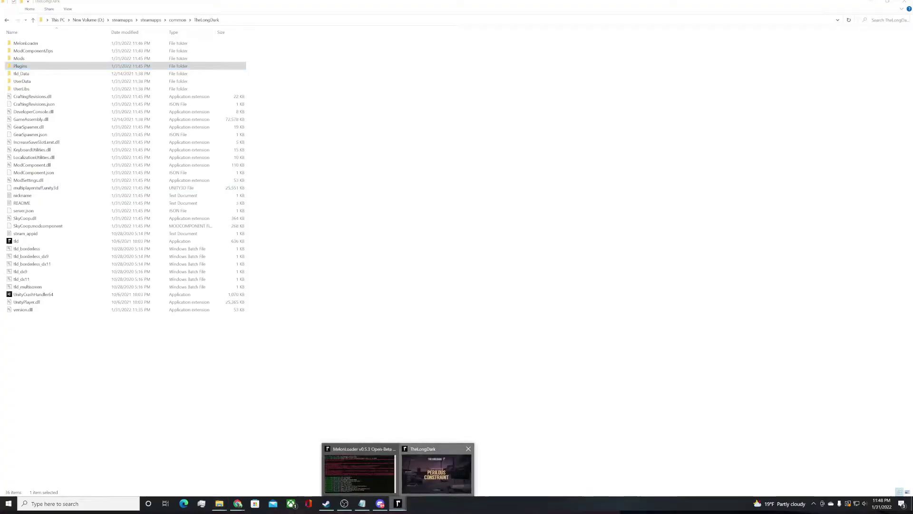
{"action": "left_click", "coordinate": [436, 471]}
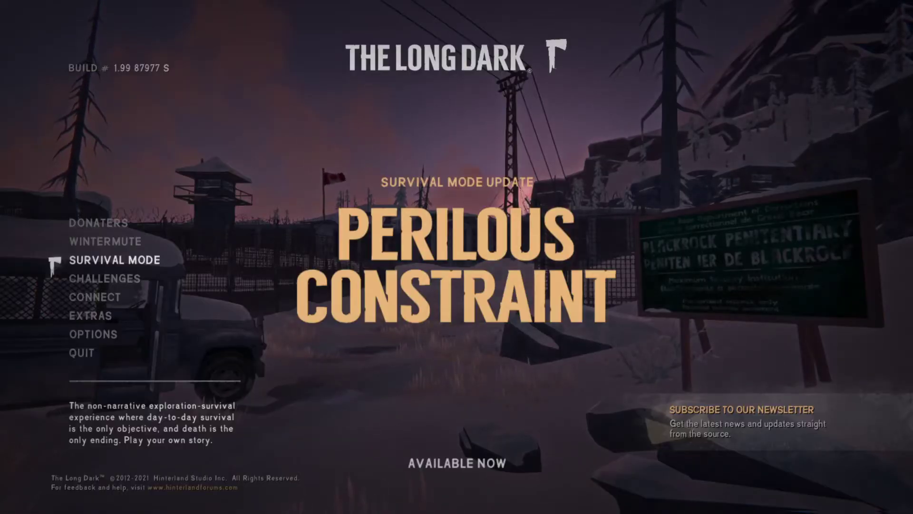
Step: Start a new Pilgrim survival game in Pleasant Valley, confirming the survivor and feats
{"action": "key", "text": "Return"}
{"action": "key", "text": "Down"}
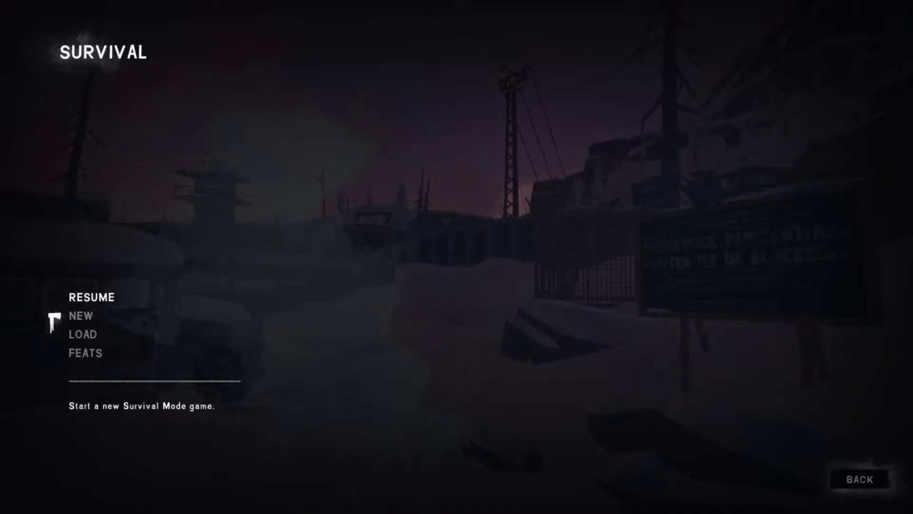
{"action": "key", "text": "Return"}
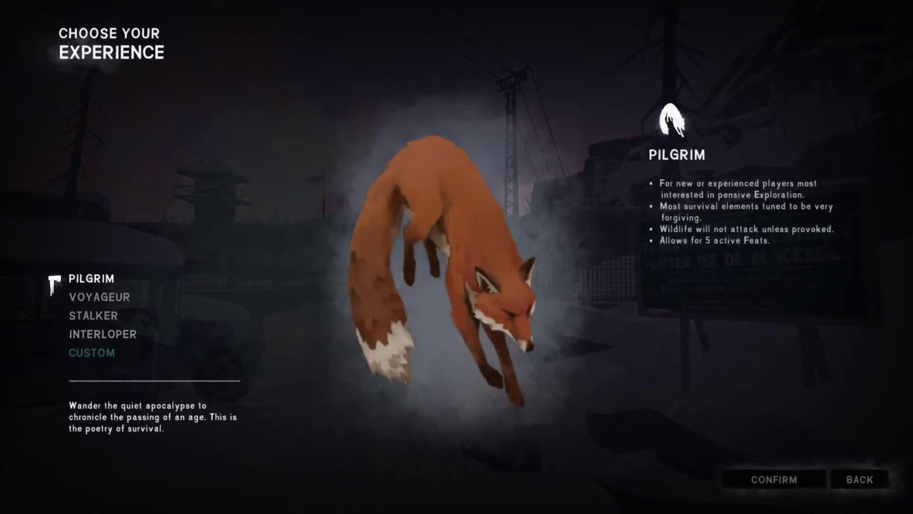
{"action": "key", "text": "Return"}
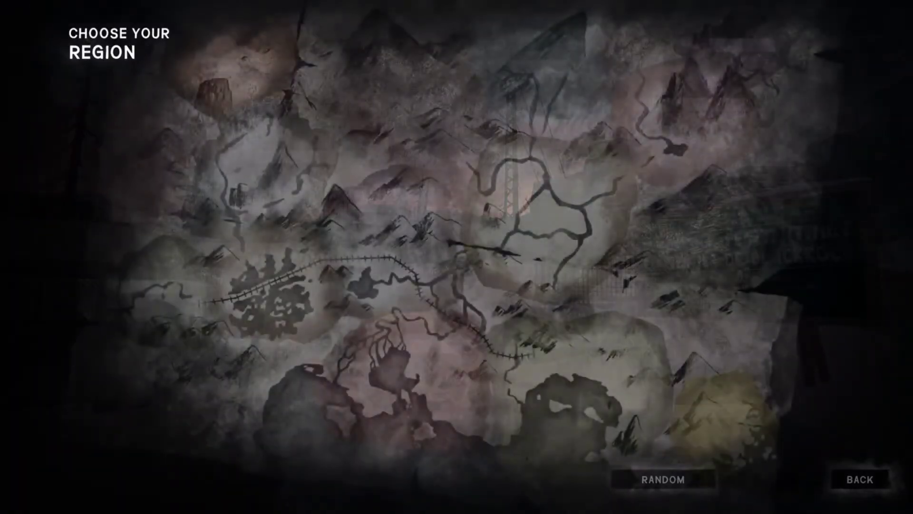
{"action": "key", "text": "Return"}
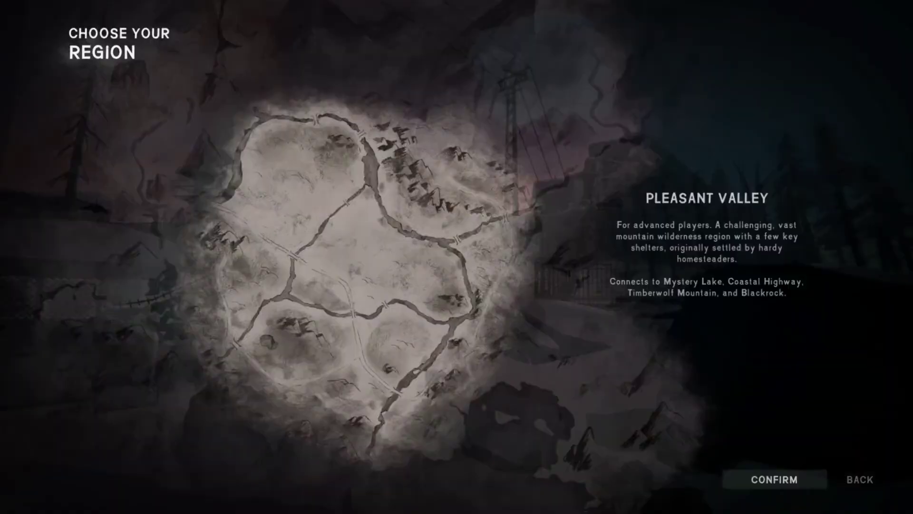
{"action": "key", "text": "Return"}
{"action": "key", "text": "Return"}
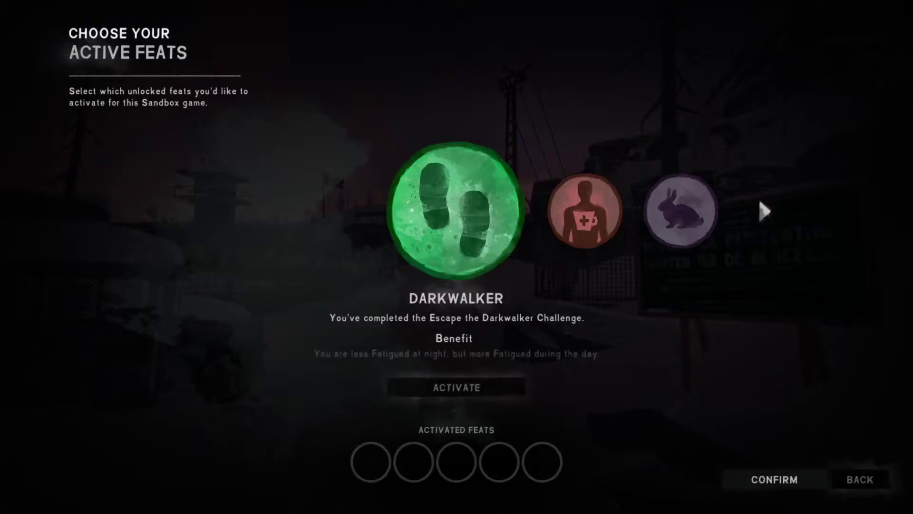
{"action": "key", "text": "Return"}
{"action": "key", "text": "Return"}
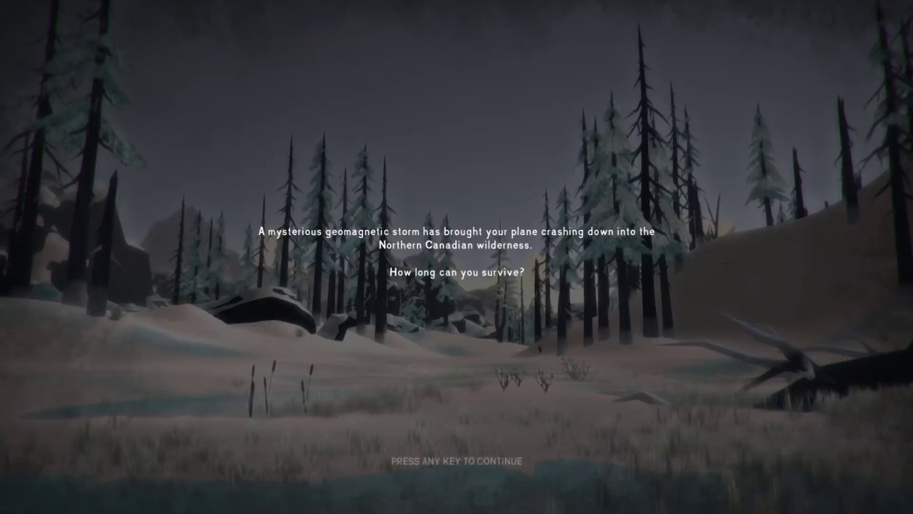
Step: Continue past the storm-crash intro and pause to reach the HOST settings panel
{"action": "key", "text": "Return"}
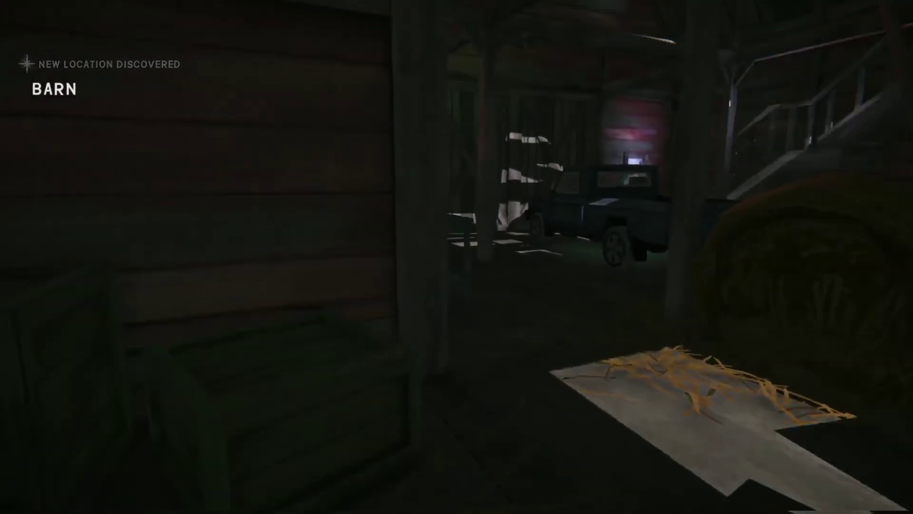
{"action": "key", "text": "Escape"}
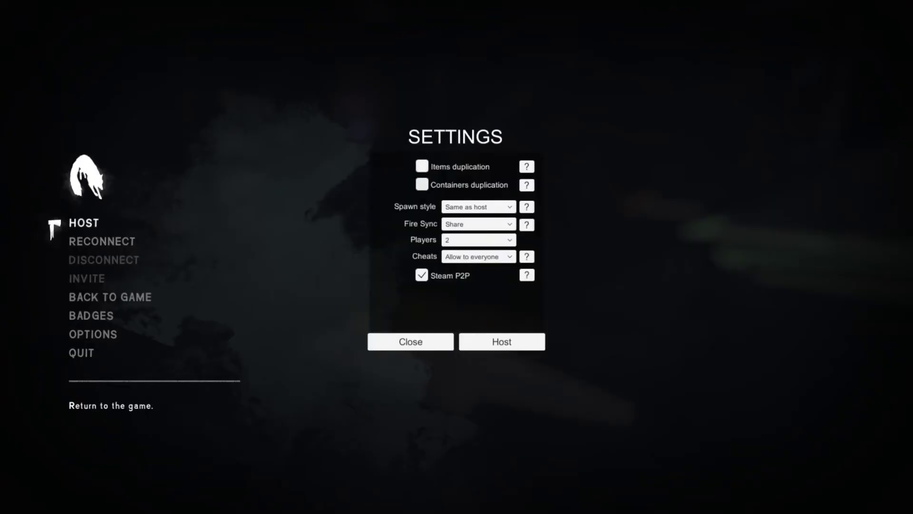
Step: Keep Spawn style at Same as host and Fire Sync at Share
{"action": "key", "text": "Return"}
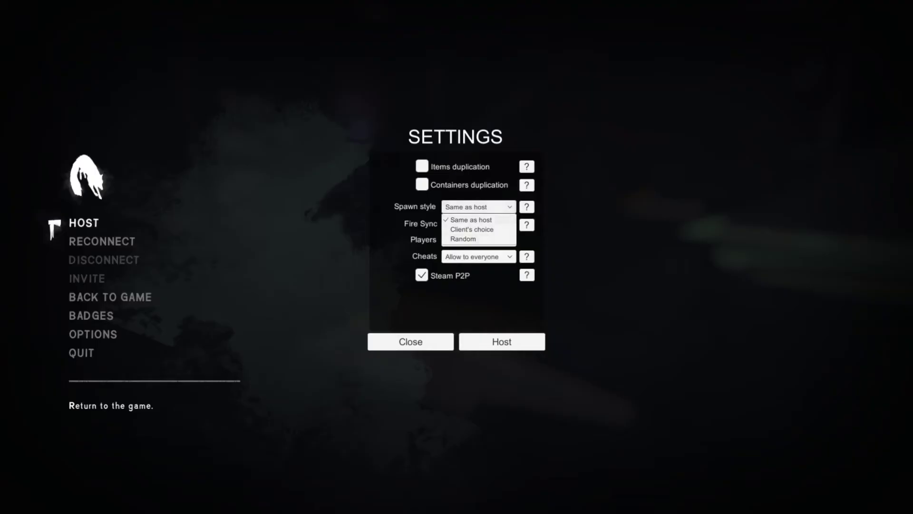
{"action": "key", "text": "Return"}
{"action": "key", "text": "Down"}
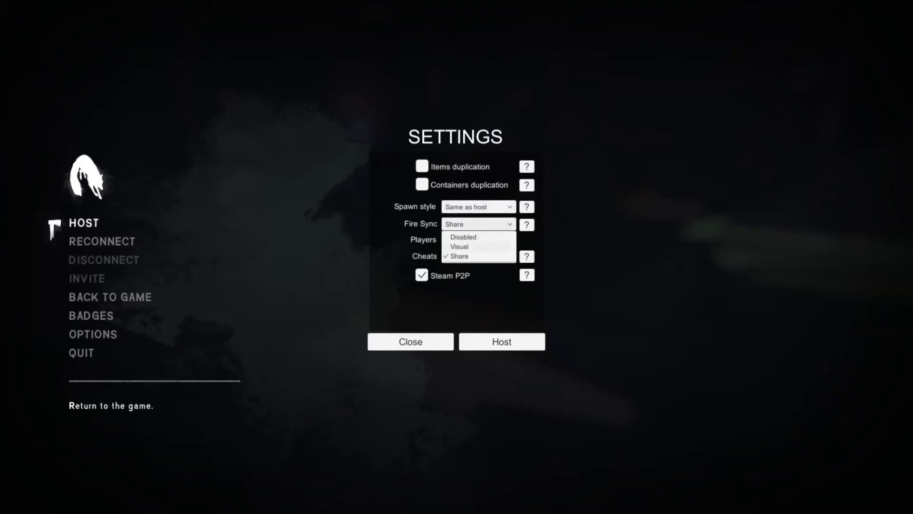
{"action": "key", "text": "Return"}
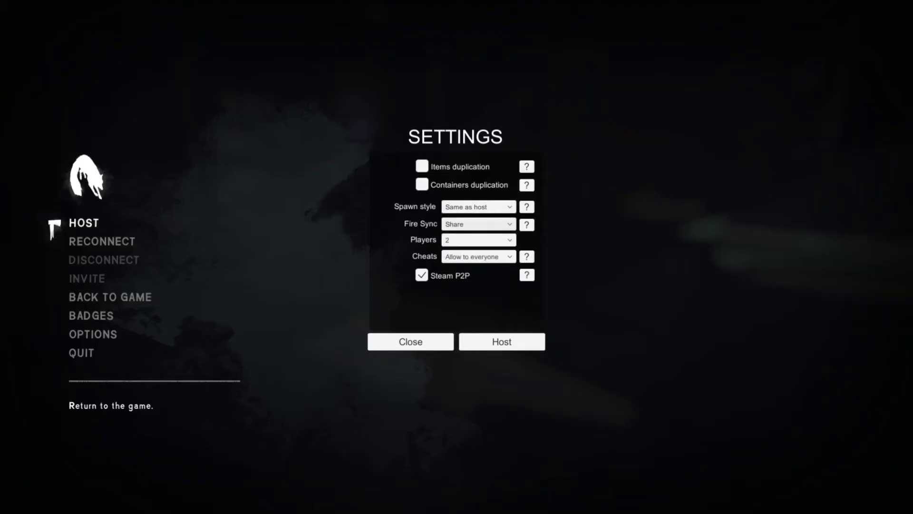
Step: Raise the Players limit from 2 to 32
{"action": "key", "text": "Down"}
{"action": "key", "text": "Return"}
{"action": "key", "text": "Down"}
{"action": "key", "text": "Down"}
{"action": "key", "text": "Down"}
{"action": "key", "text": "Down"}
{"action": "key", "text": "Down"}
{"action": "key", "text": "Down"}
{"action": "key", "text": "Down"}
{"action": "key", "text": "Down"}
{"action": "key", "text": "Down"}
{"action": "key", "text": "Down"}
{"action": "key", "text": "Down"}
{"action": "key", "text": "Down"}
{"action": "key", "text": "Down"}
{"action": "key", "text": "Down"}
{"action": "key", "text": "Down"}
{"action": "key", "text": "Down"}
{"action": "key", "text": "Down"}
{"action": "key", "text": "Down"}
{"action": "key", "text": "Down"}
{"action": "key", "text": "Down"}
{"action": "key", "text": "Down"}
{"action": "key", "text": "Down"}
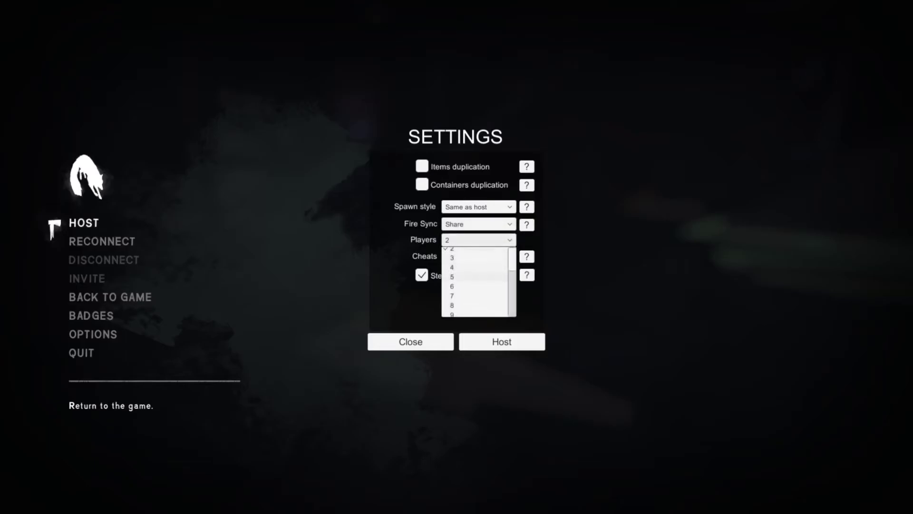
{"action": "key", "text": "Down"}
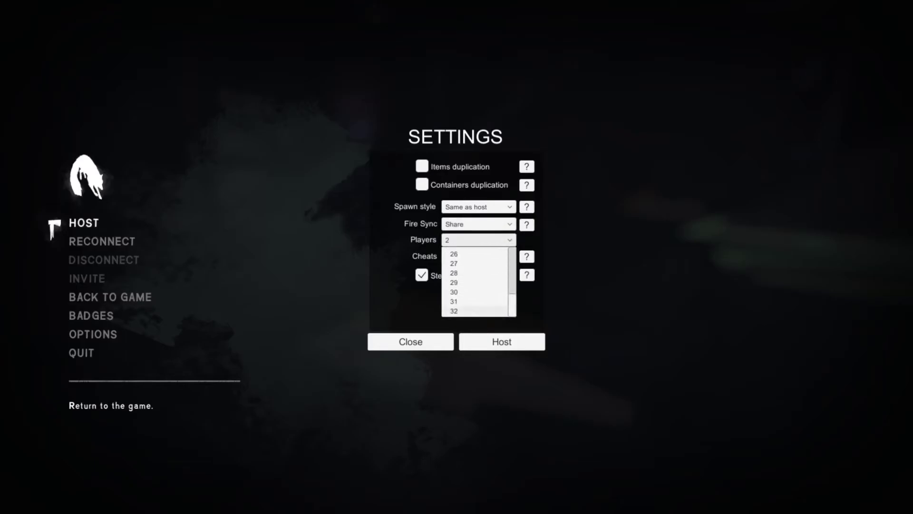
{"action": "key", "text": "Return"}
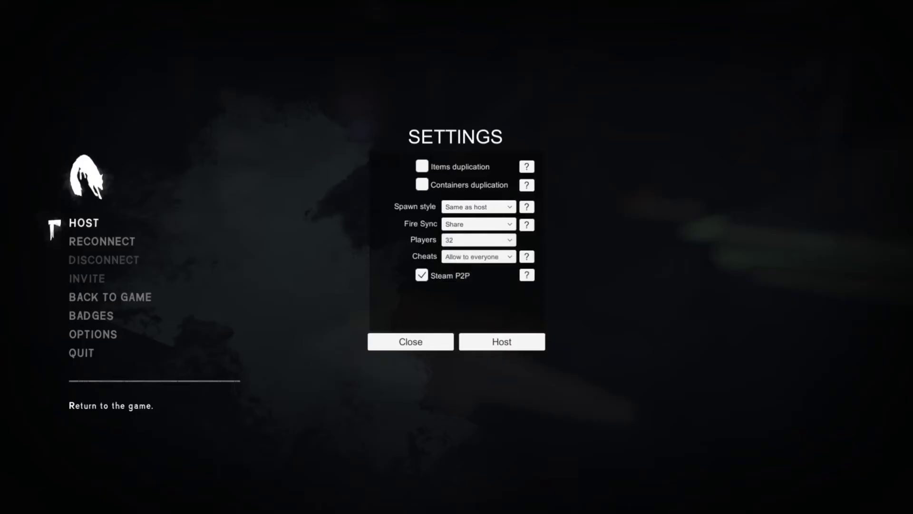